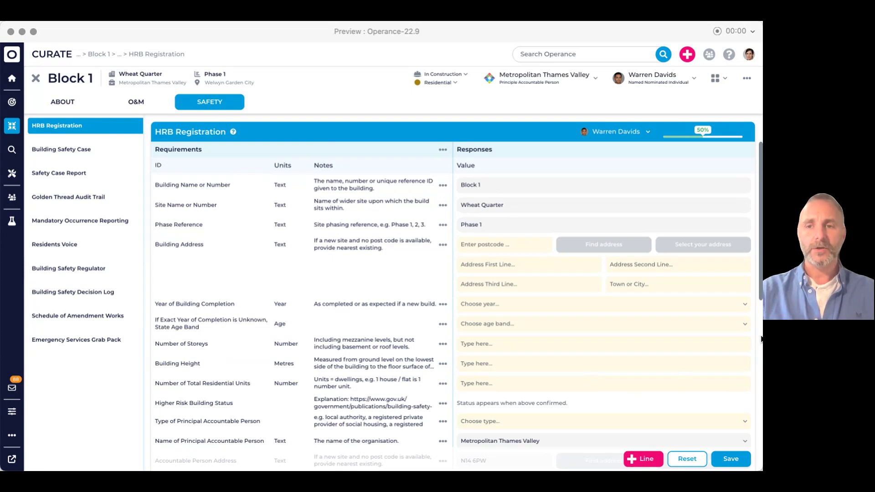
# Review the remaining HRB registration requirements, and read the help guidance for the Building Safety Case
pyautogui.scroll(-5, 501, 329)
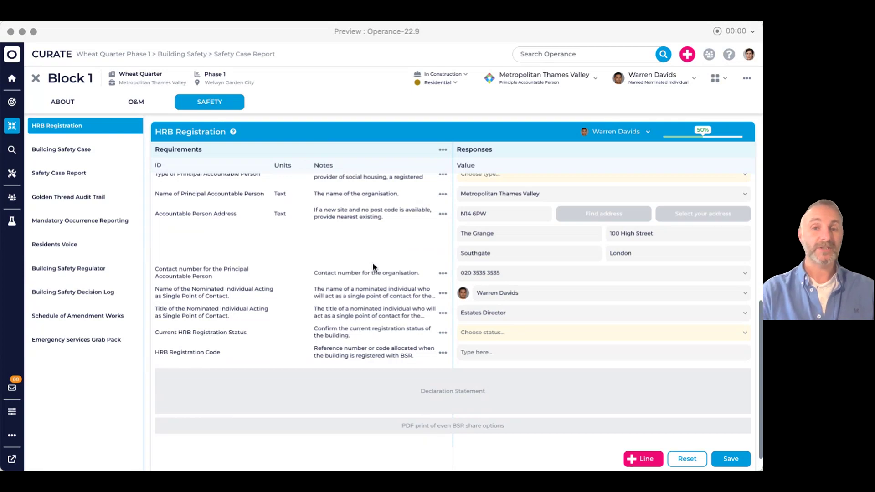
pyautogui.click(91, 152)
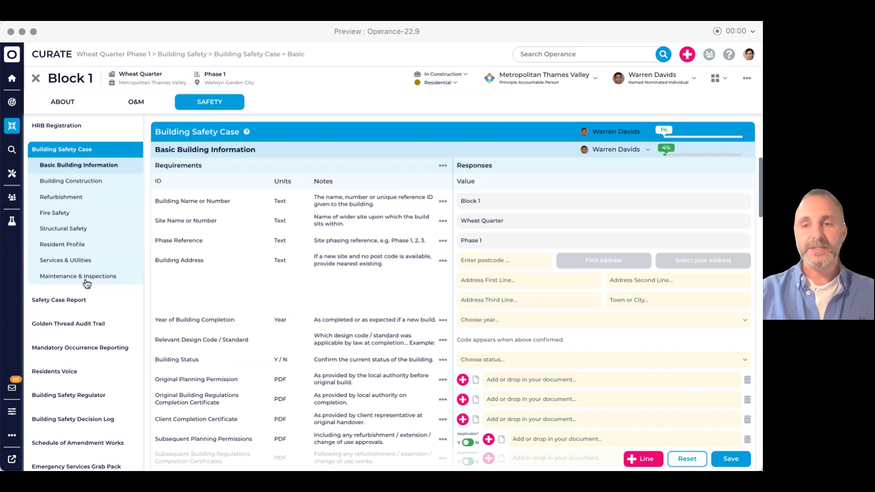
pyautogui.click(246, 132)
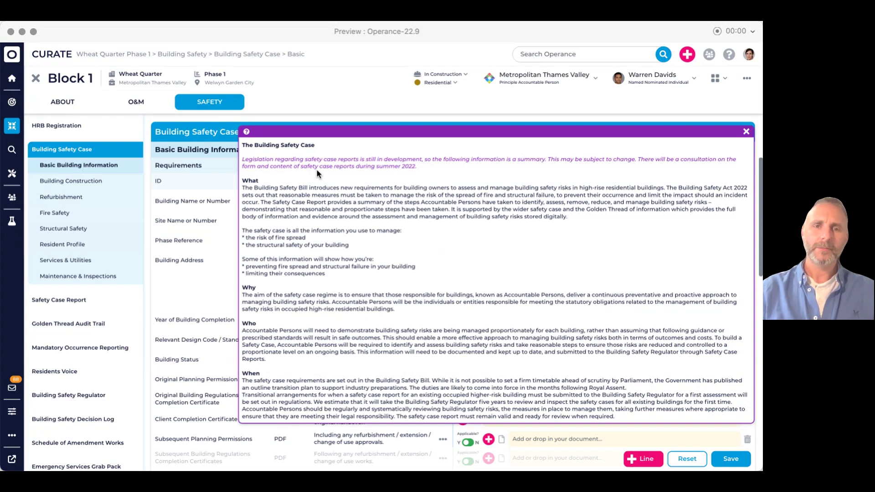
pyautogui.click(746, 132)
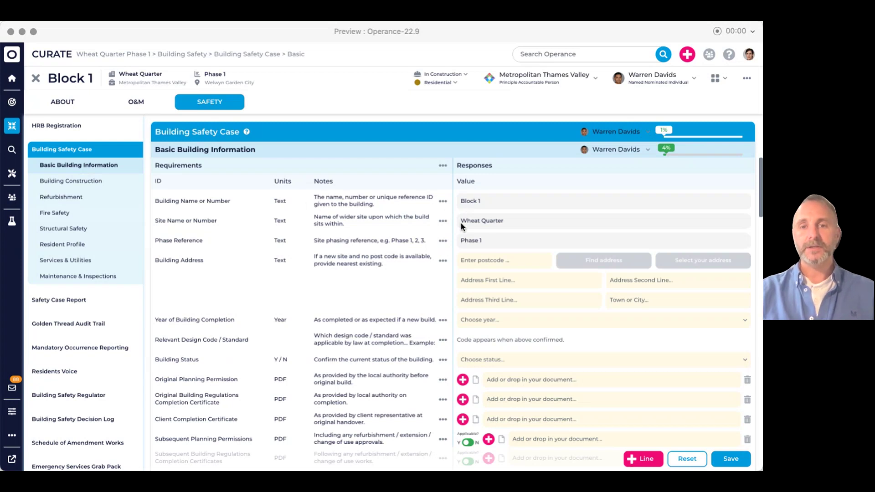
# Fill in the building address in Basic Building Information by looking up the building's postcode and choosing the first matching address
pyautogui.click(485, 259)
pyautogui.write('AL7 1RR')
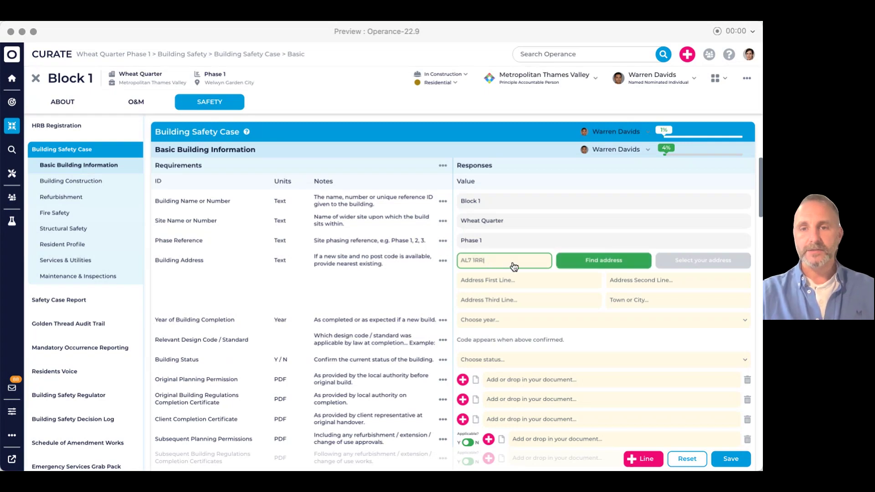
pyautogui.click(584, 264)
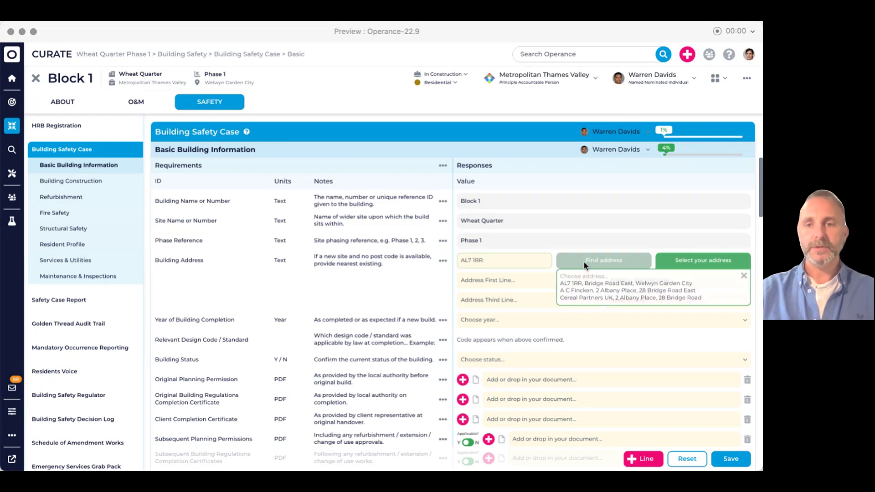
pyautogui.click(589, 285)
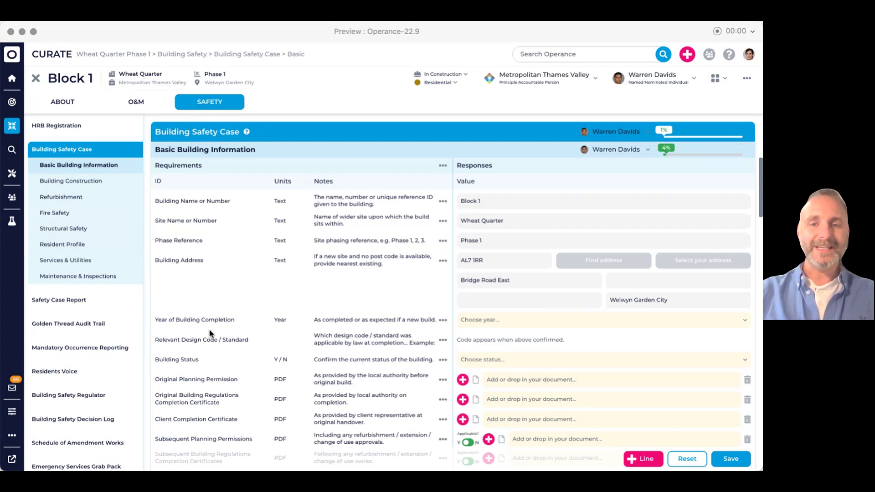
# Set the year of building completion to 2022 and the building status to New Building
pyautogui.click(476, 324)
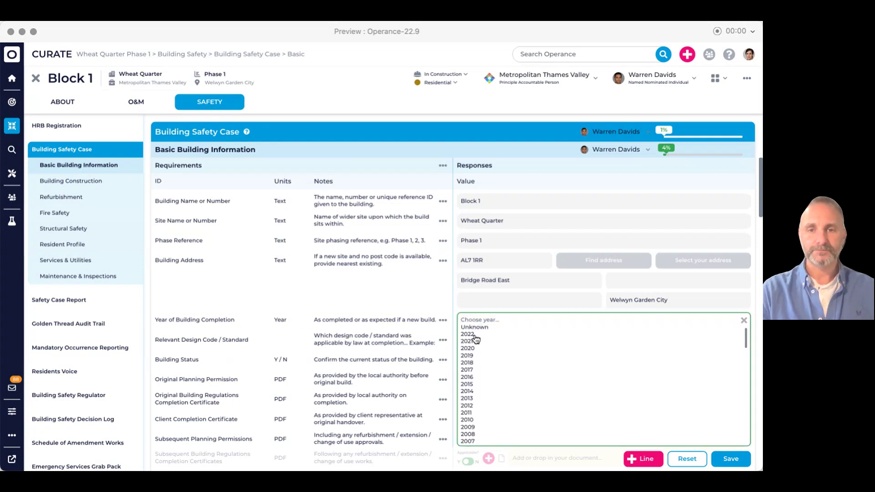
pyautogui.click(470, 335)
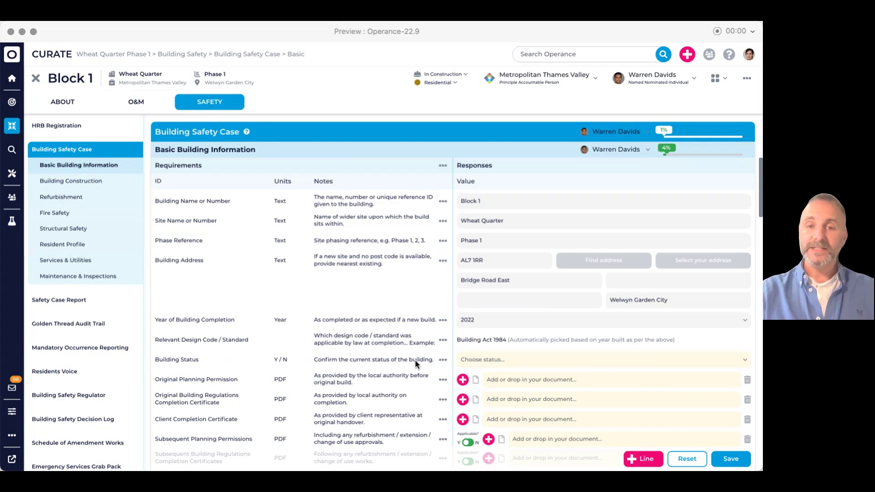
pyautogui.click(469, 360)
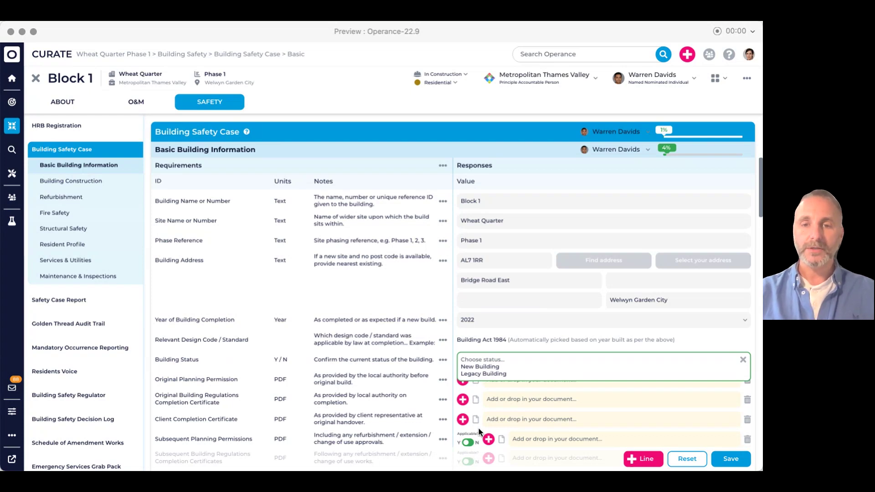
pyautogui.click(485, 367)
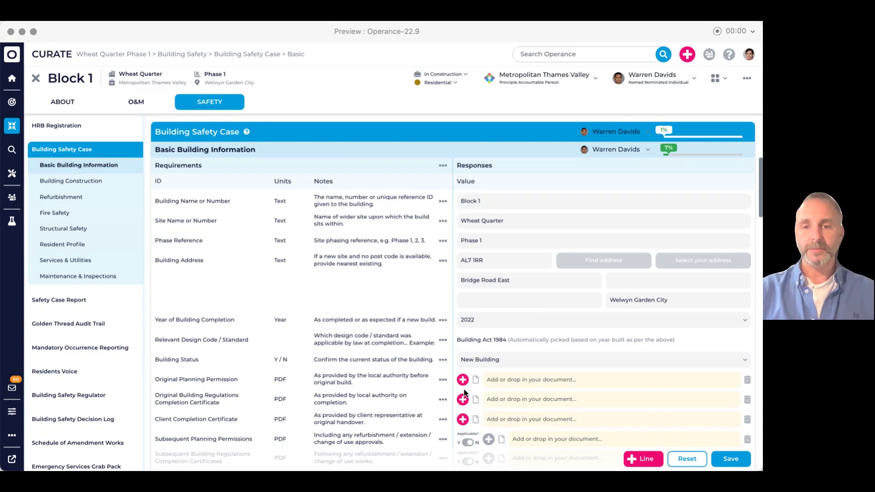
# Attach PDFs for the original planning permission, building regulations completion certificate and client completion certificate, viewing the attached planning document
pyautogui.click(463, 380)
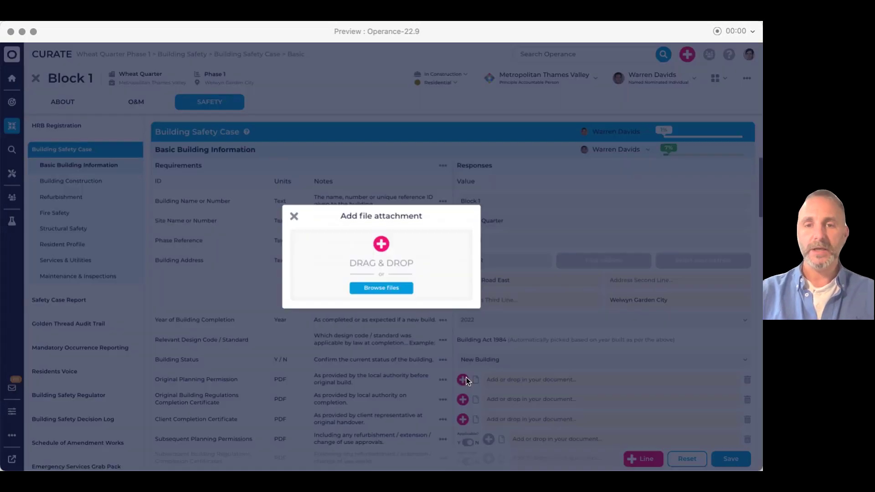
pyautogui.click(383, 288)
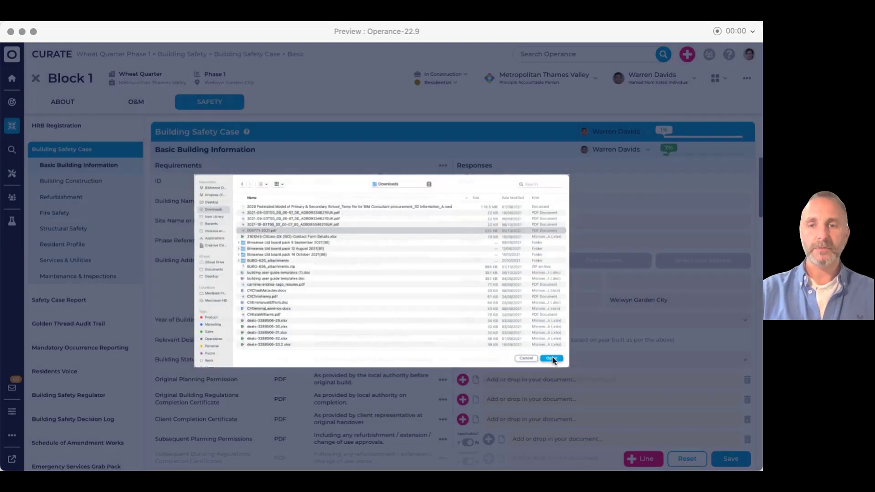
pyautogui.click(552, 358)
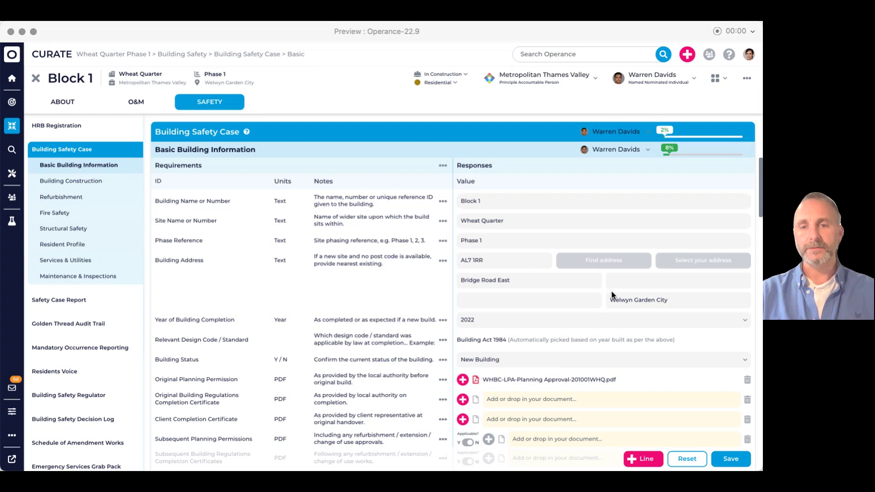
pyautogui.click(524, 381)
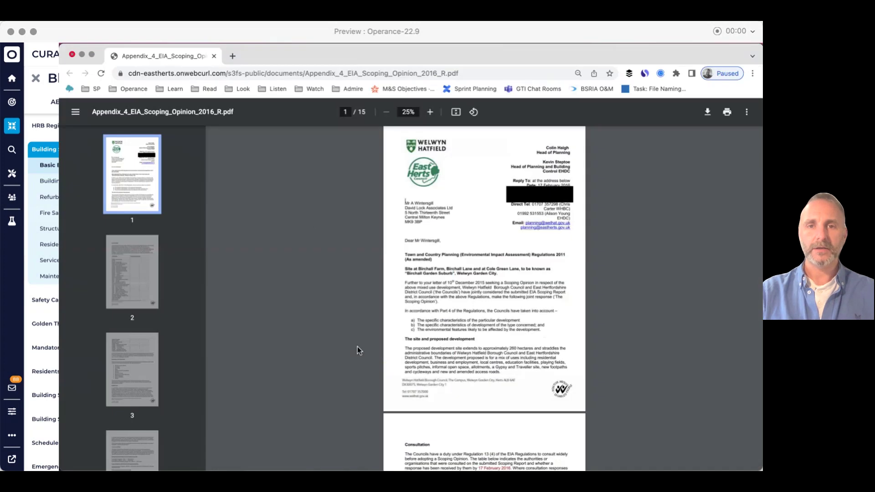
pyautogui.click(72, 54)
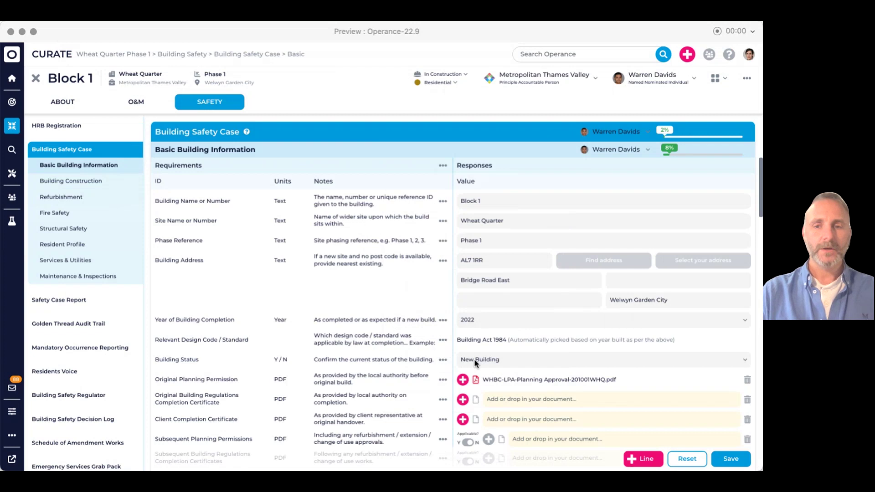
pyautogui.click(462, 399)
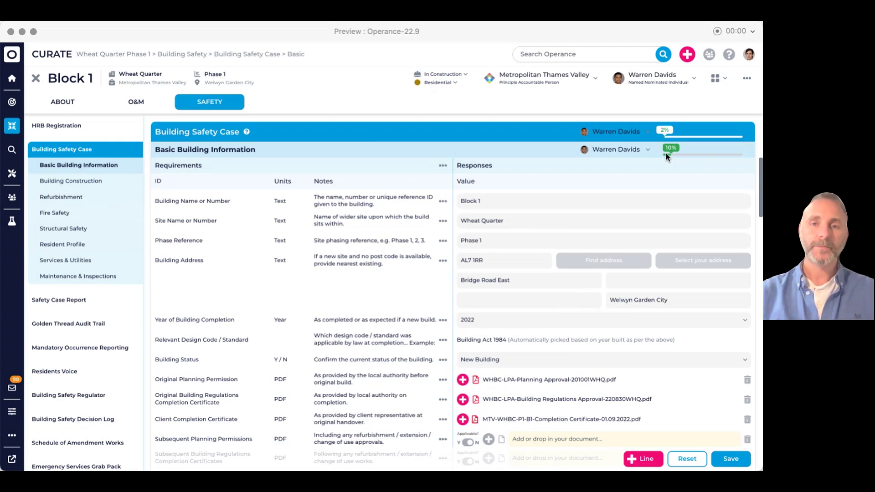
# Examine the Building Construction requirements and the Fire Safety sections from Fire Strategy through Fire Stopping, and return to HRB Registration
pyautogui.click(100, 183)
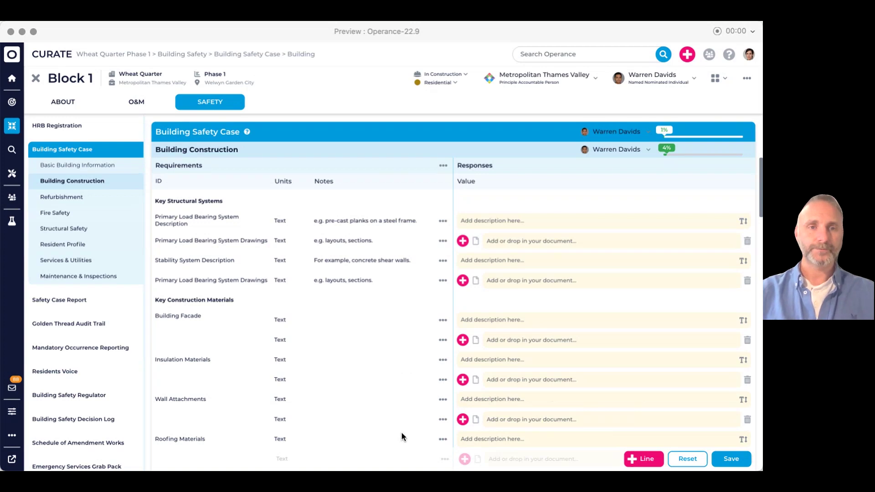
pyautogui.click(68, 212)
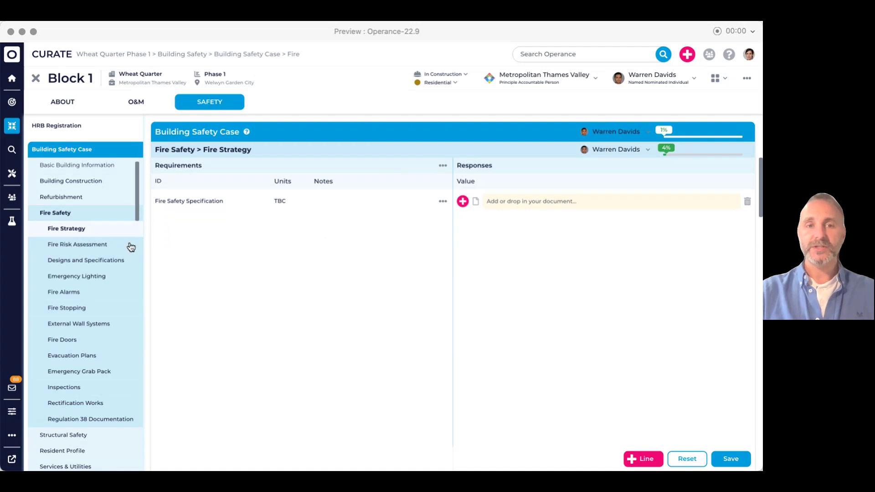
pyautogui.click(110, 245)
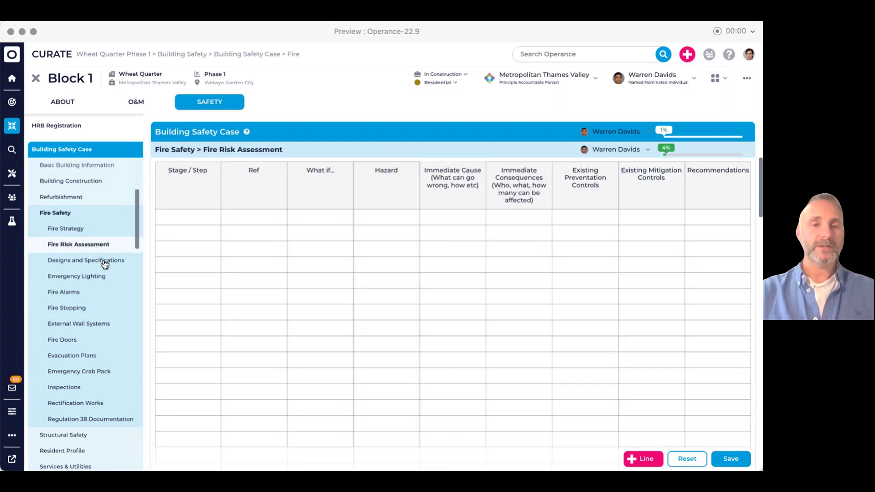
pyautogui.click(104, 264)
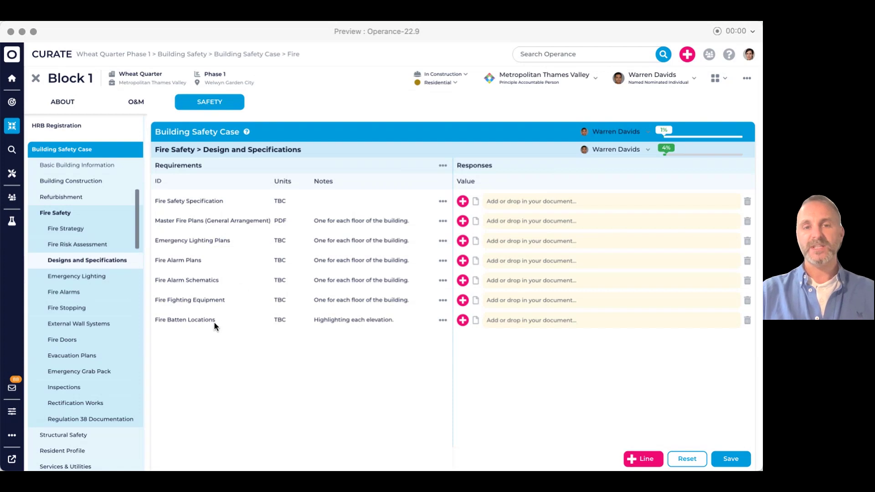
pyautogui.click(103, 277)
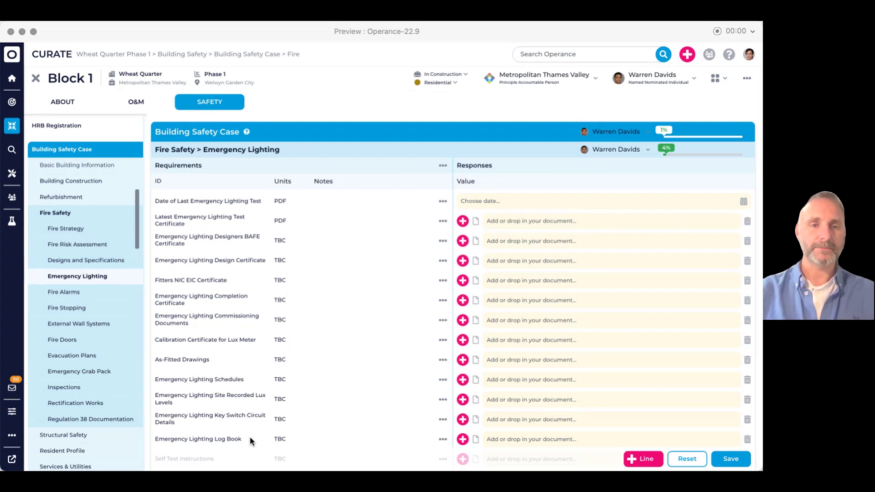
pyautogui.click(75, 297)
pyautogui.click(77, 308)
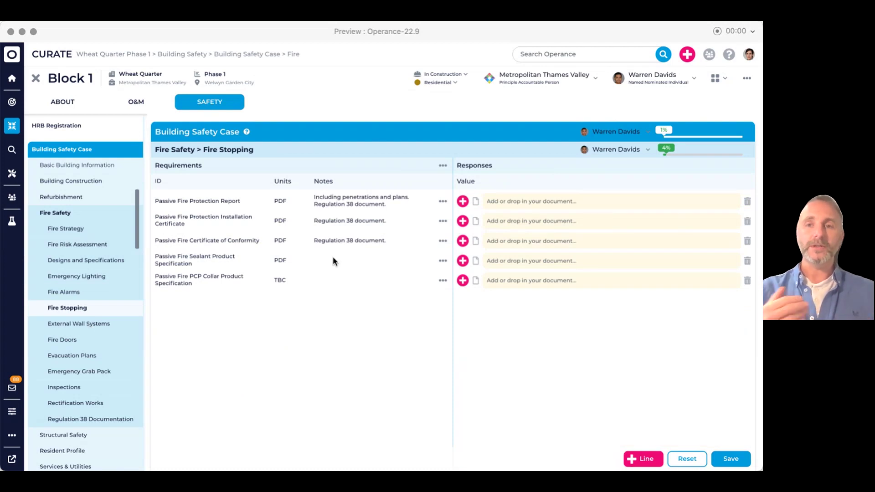
pyautogui.click(81, 166)
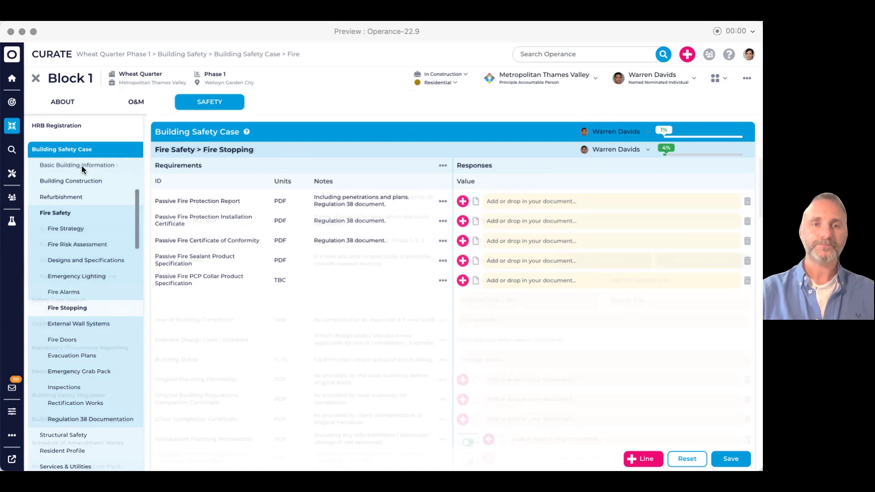
pyautogui.click(67, 128)
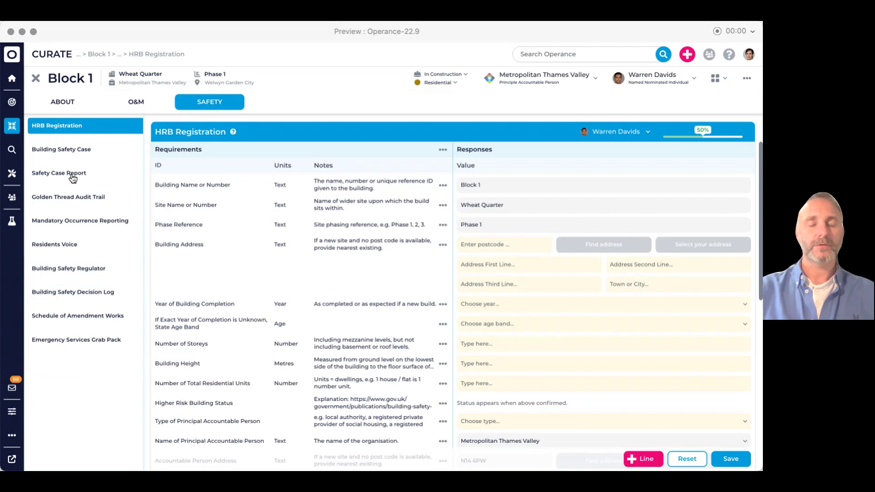
# Review the Safety Case Report's Summary, Building Description and Relevant Persons sections, and return to HRB Registration
pyautogui.click(73, 178)
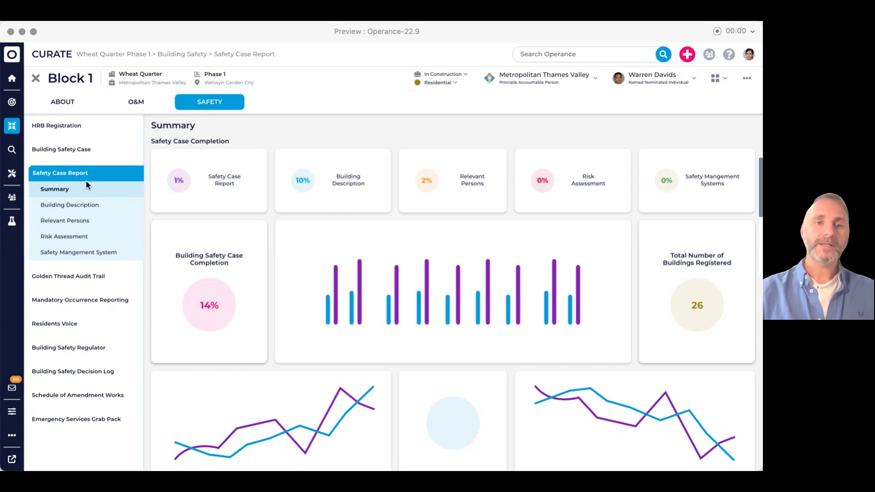
pyautogui.click(94, 205)
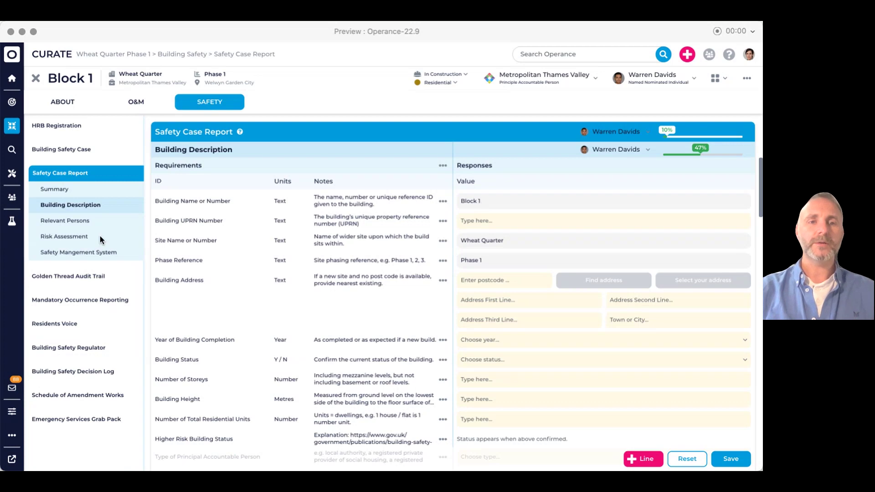
pyautogui.click(83, 222)
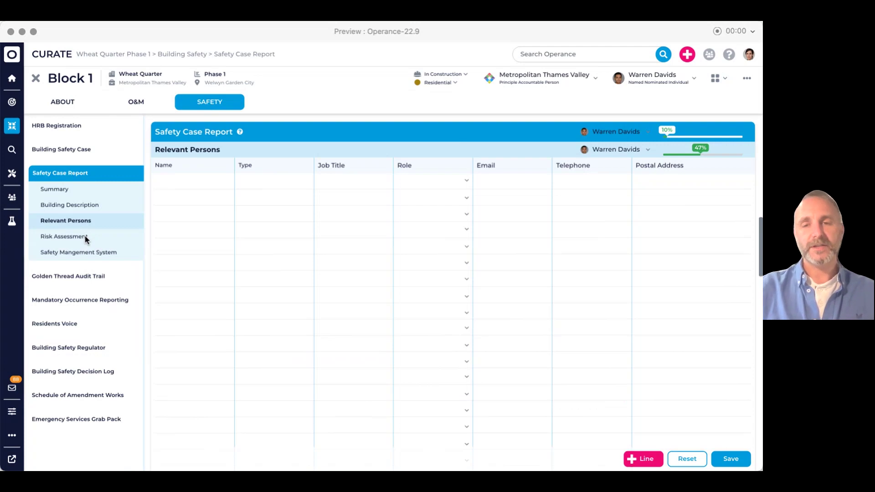
pyautogui.click(70, 190)
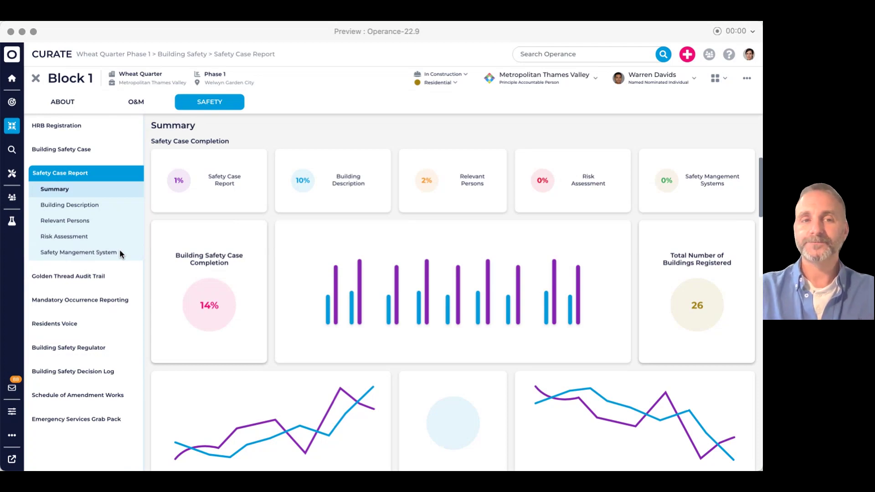
pyautogui.click(83, 127)
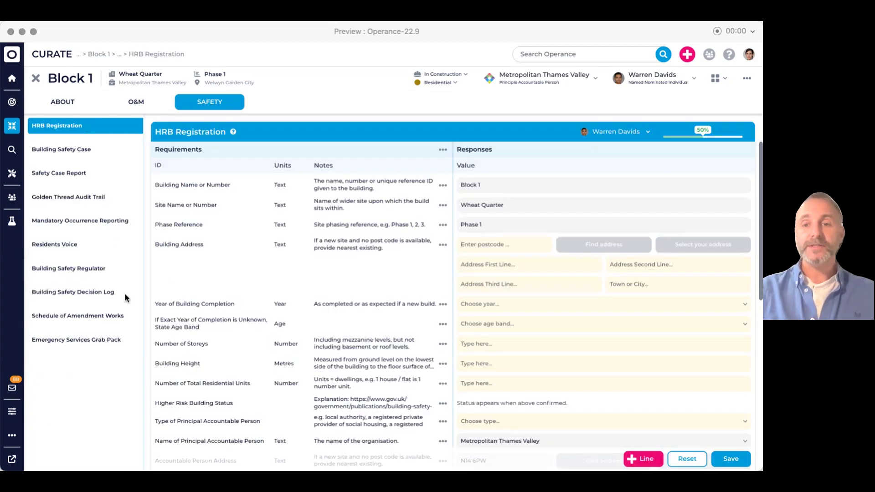